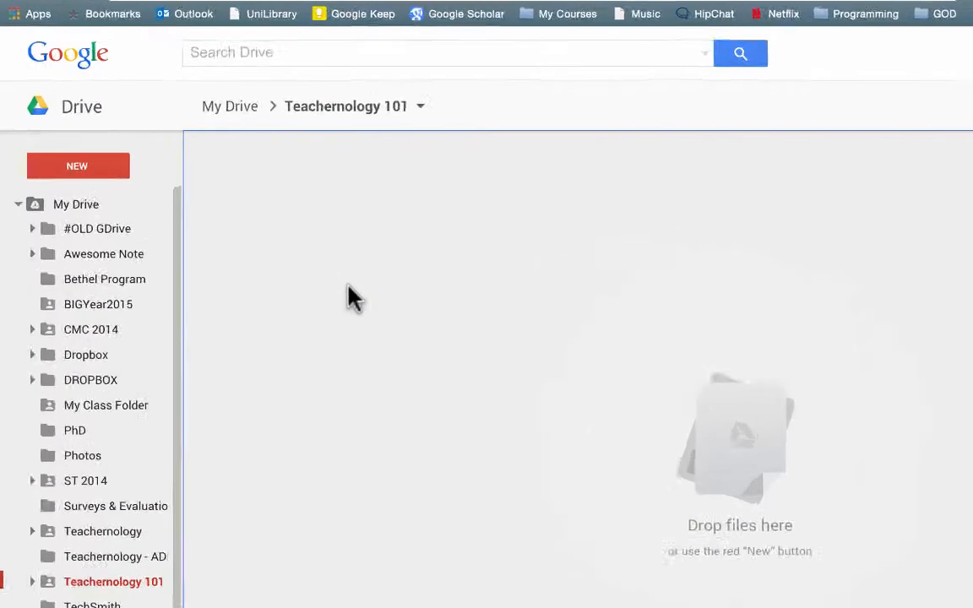
# Create a new Google Docs document in the shared Teachernology 101 folder, accepting the folder's sharing permissions.
pyautogui.click(94, 163)
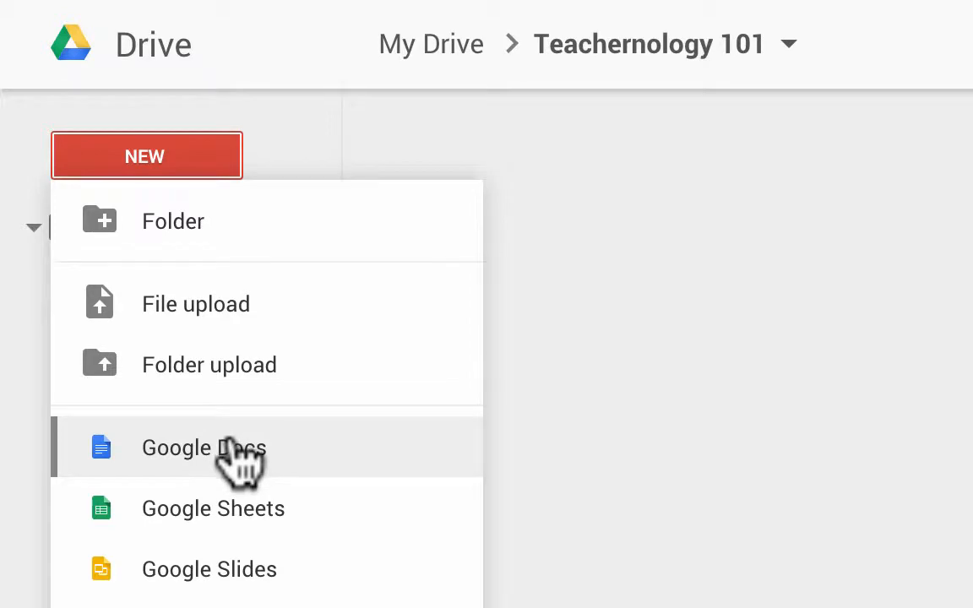
pyautogui.click(236, 447)
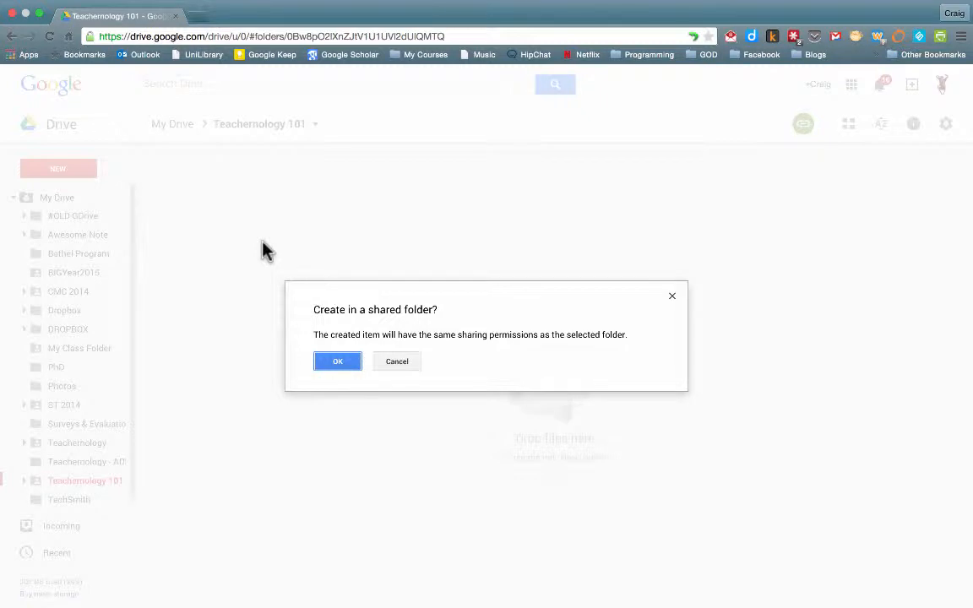
pyautogui.click(337, 362)
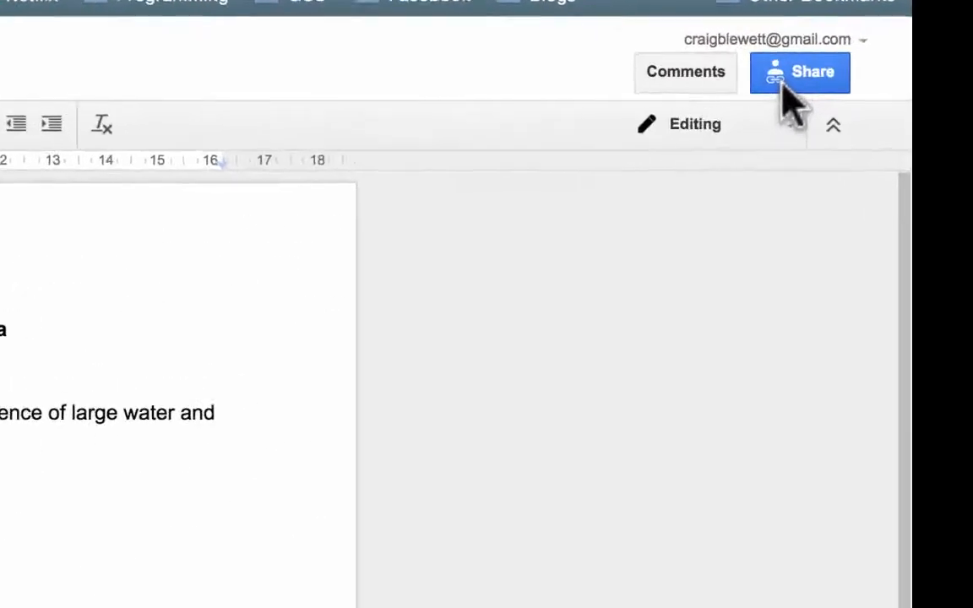
# Share the document with the collaborator's e-mail contact using "Can edit" access and send the invitation with e-mail notification.
pyautogui.click(780, 80)
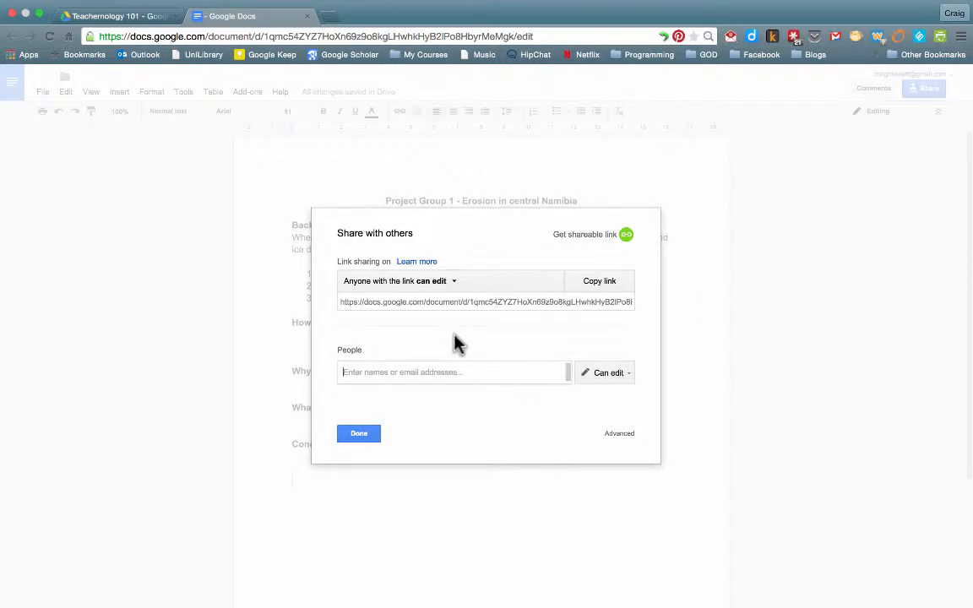
pyautogui.write('malo')
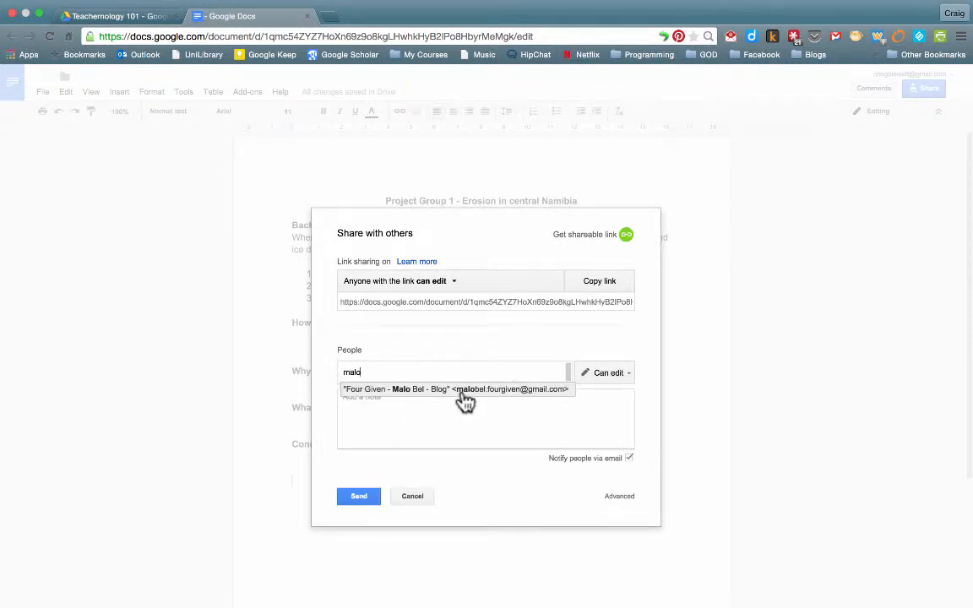
pyautogui.click(464, 397)
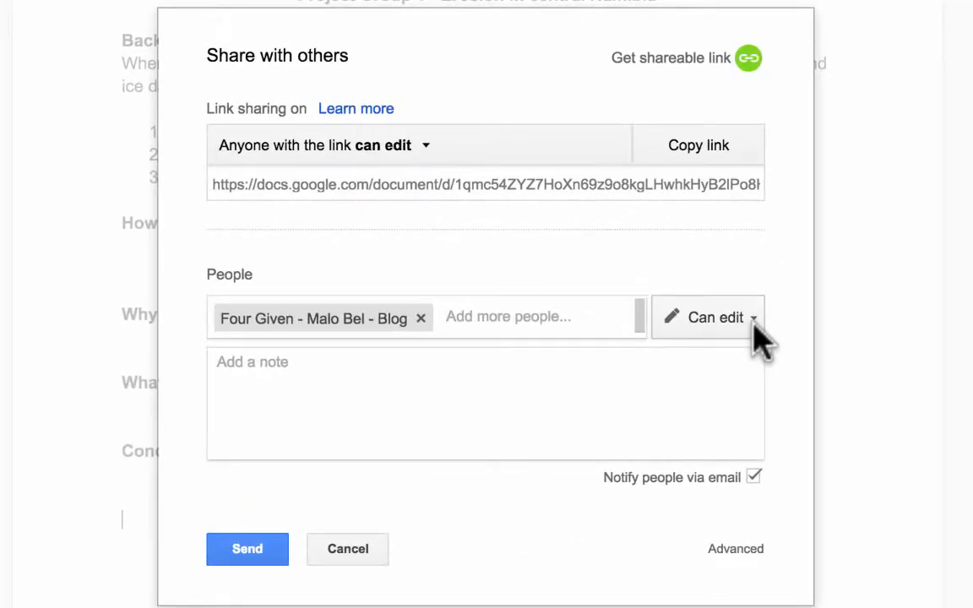
pyautogui.click(754, 319)
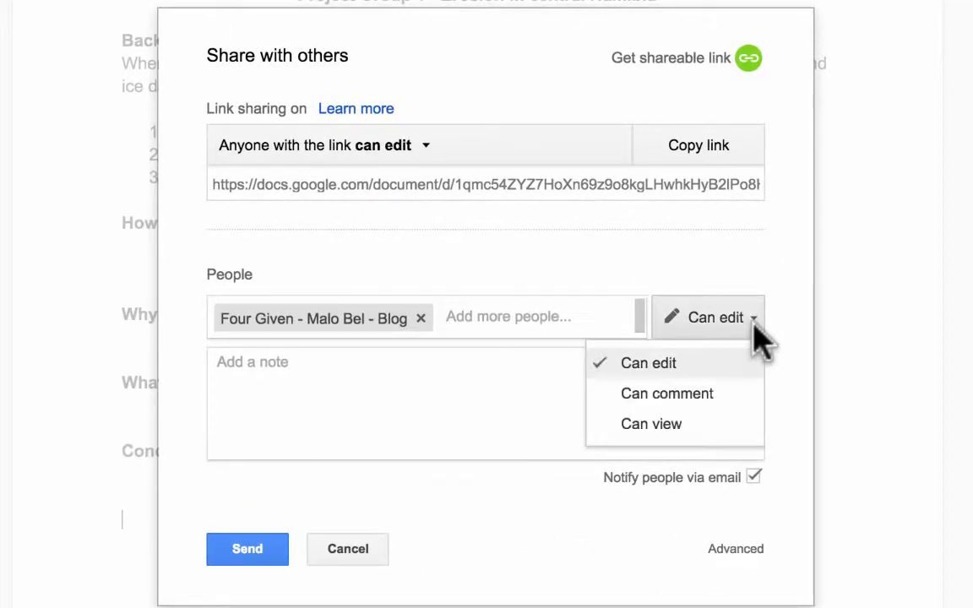
pyautogui.click(754, 328)
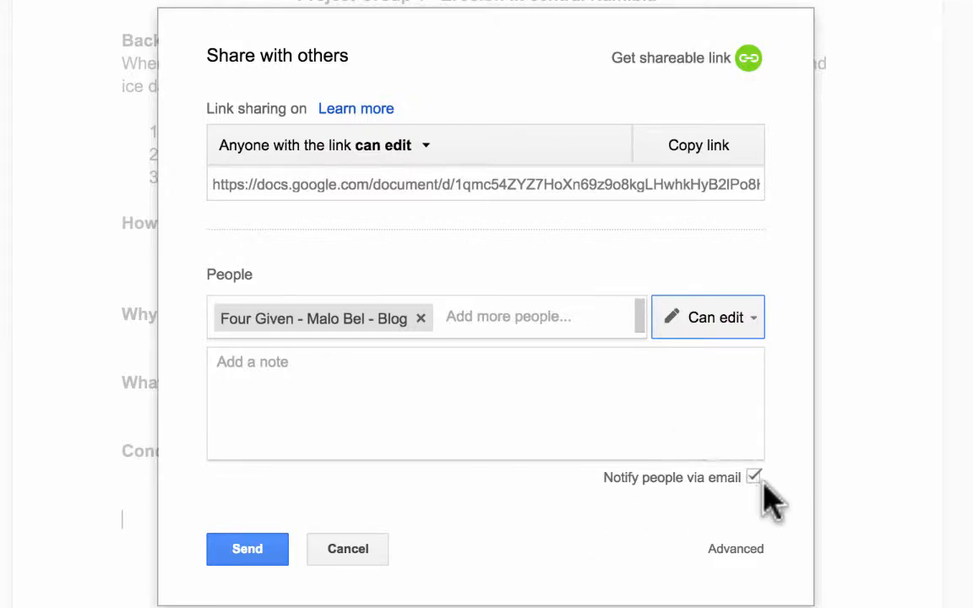
pyautogui.click(256, 549)
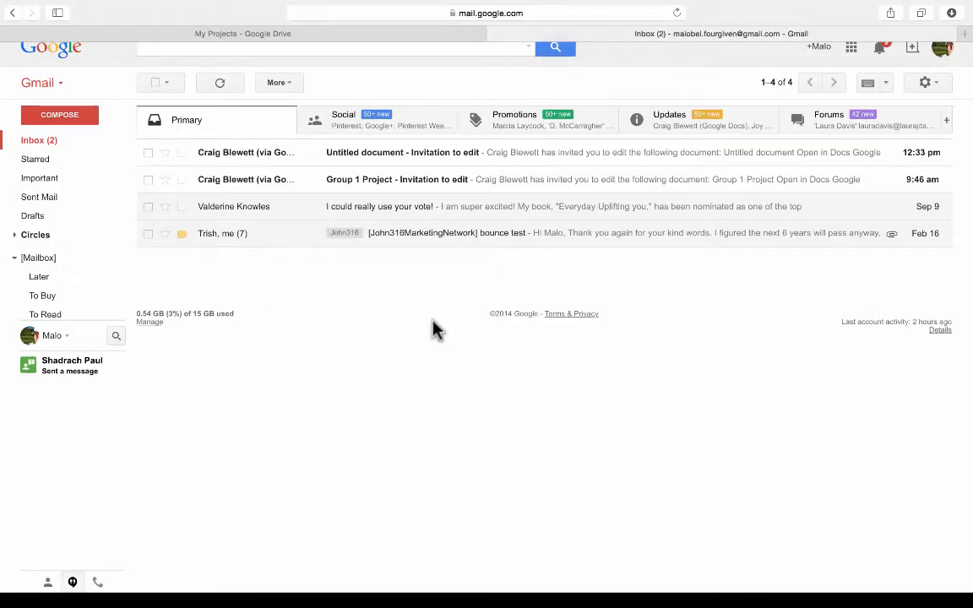
# Open the shared document from the "Untitled document - Invitation to edit" e-mail in the collaborator's Gmail and check the collaborator's cursor in the owner's window.
pyautogui.click(412, 162)
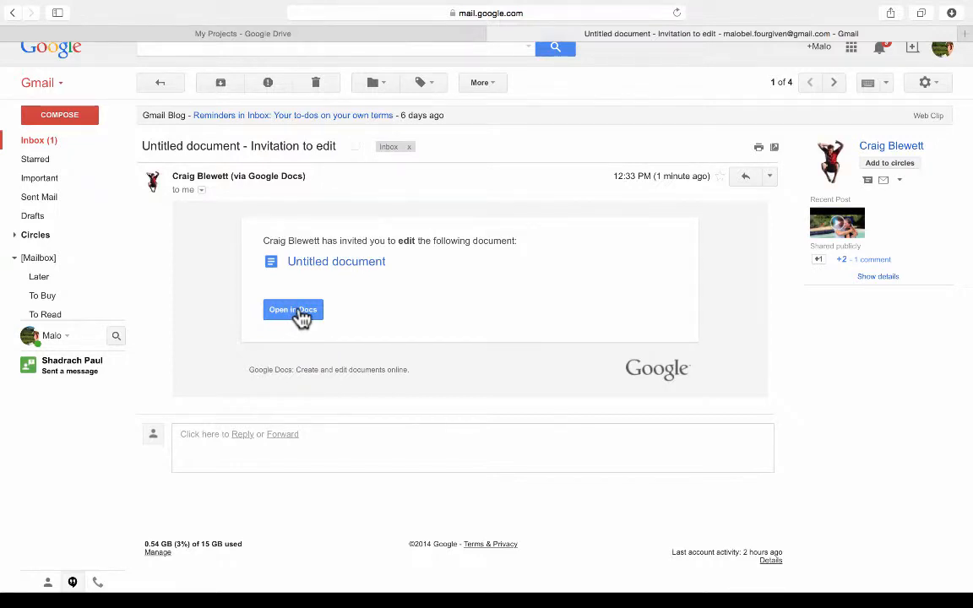
pyautogui.click(295, 311)
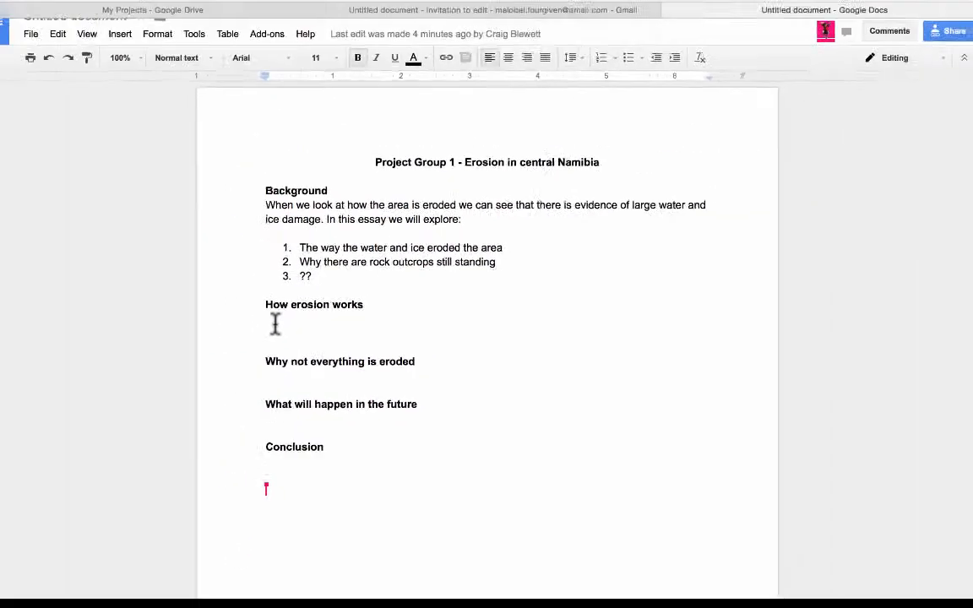
pyautogui.press('super+Tab')
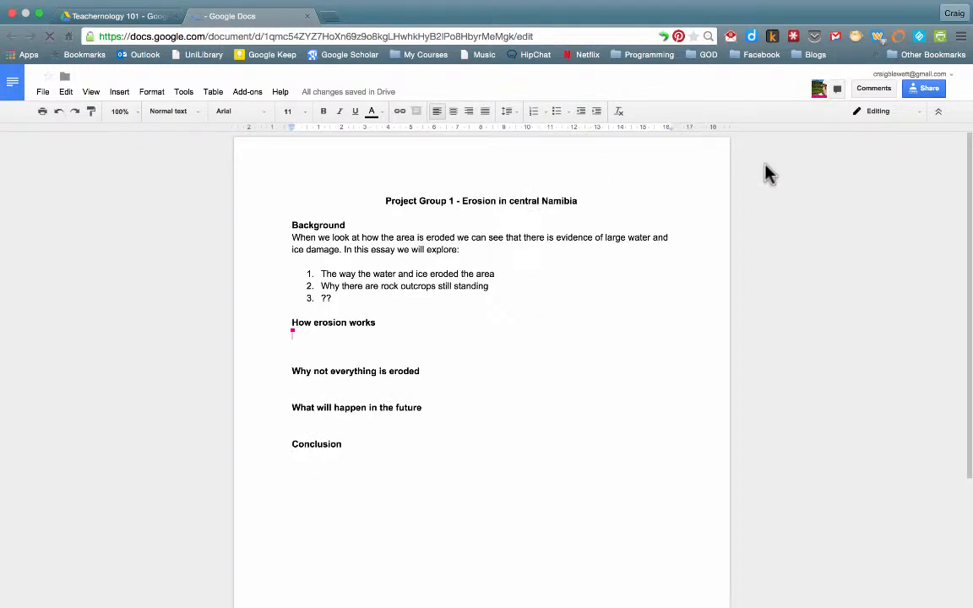
pyautogui.moveTo(292, 335)
pyautogui.press('super+Tab')
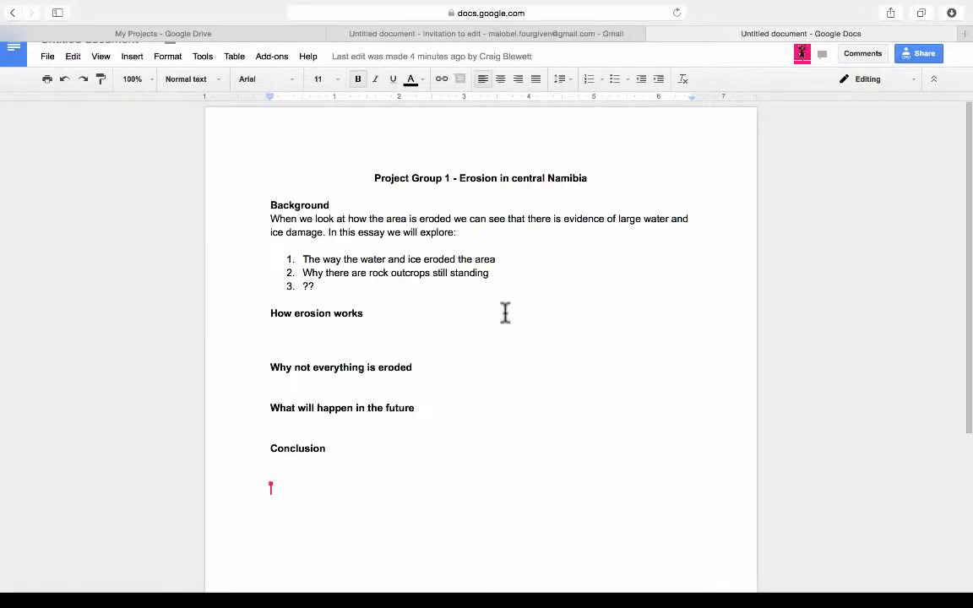
# Replace the "??" in the third list item under Background with "What will happen in the future".
pyautogui.click(311, 286)
pyautogui.press('BackSpace')
pyautogui.press('BackSpace')
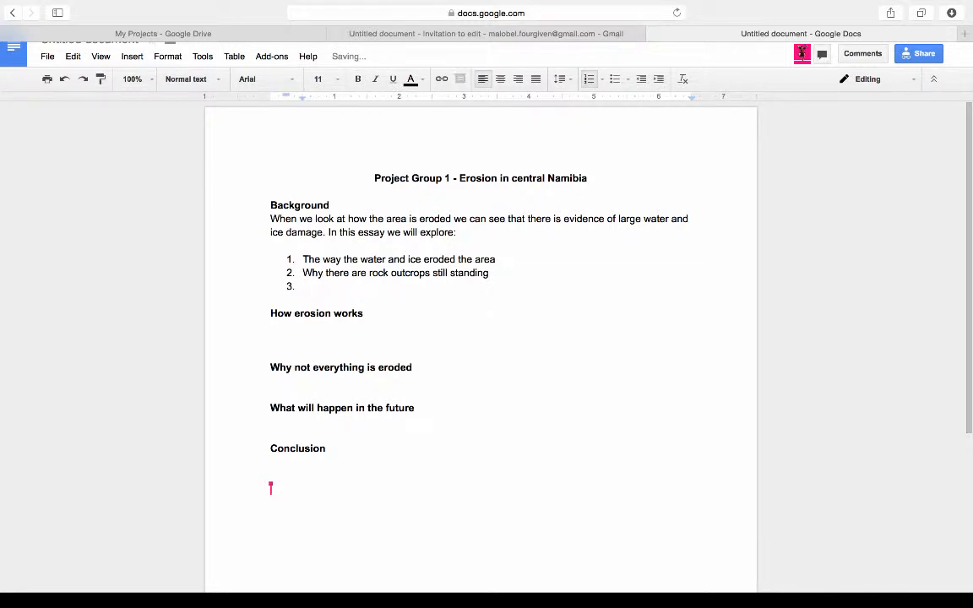
pyautogui.write('What will happen in the f')
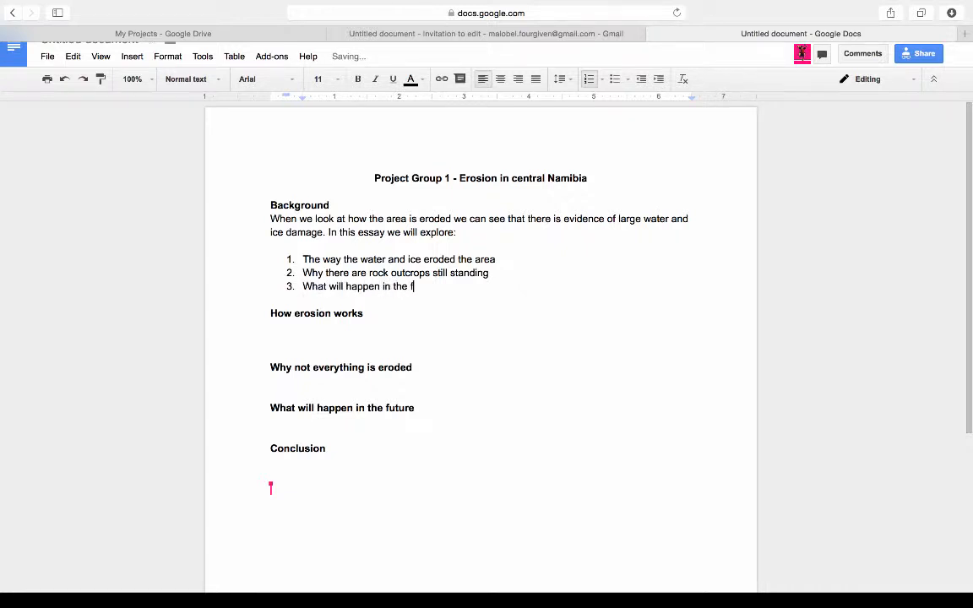
pyautogui.write('uture')
# In the owner's Chrome window, write "Erosion works by slowly wearing down a surface over a period of time." under "How erosion works".
pyautogui.press('super+Tab')
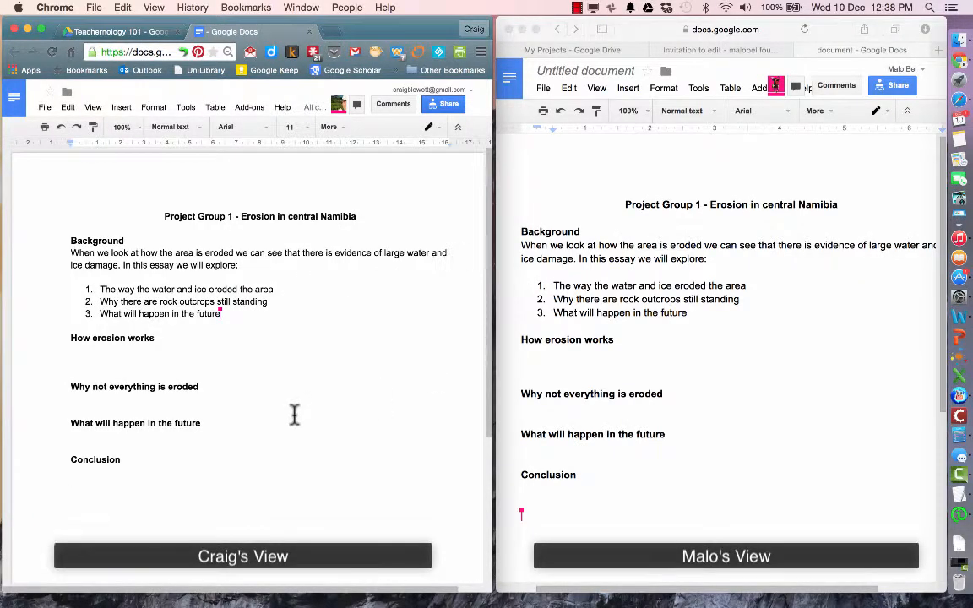
pyautogui.click(89, 351)
pyautogui.write('Erosion wo')
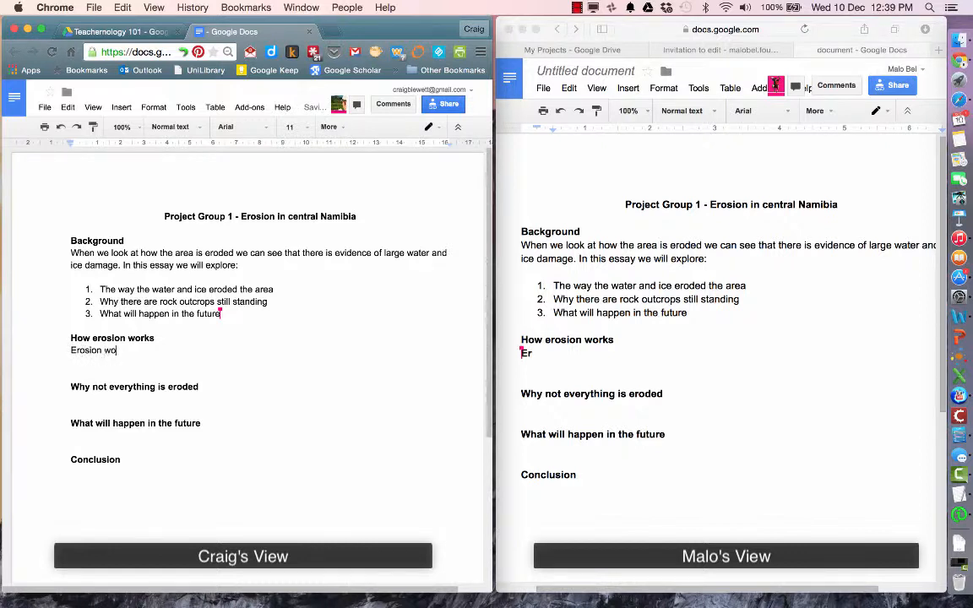
pyautogui.write('rks by slowly')
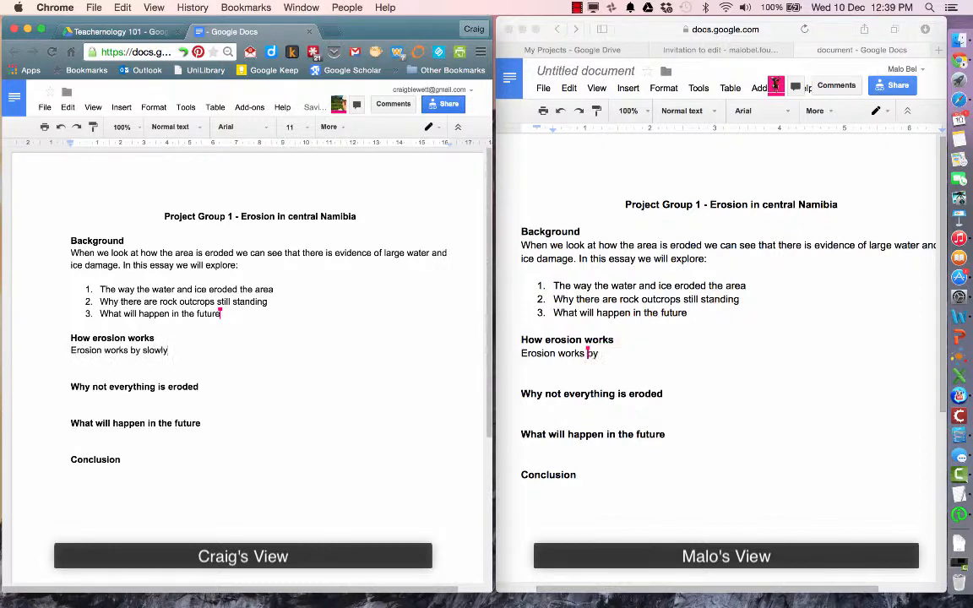
pyautogui.write(' wearing down a surface over a period of time.')
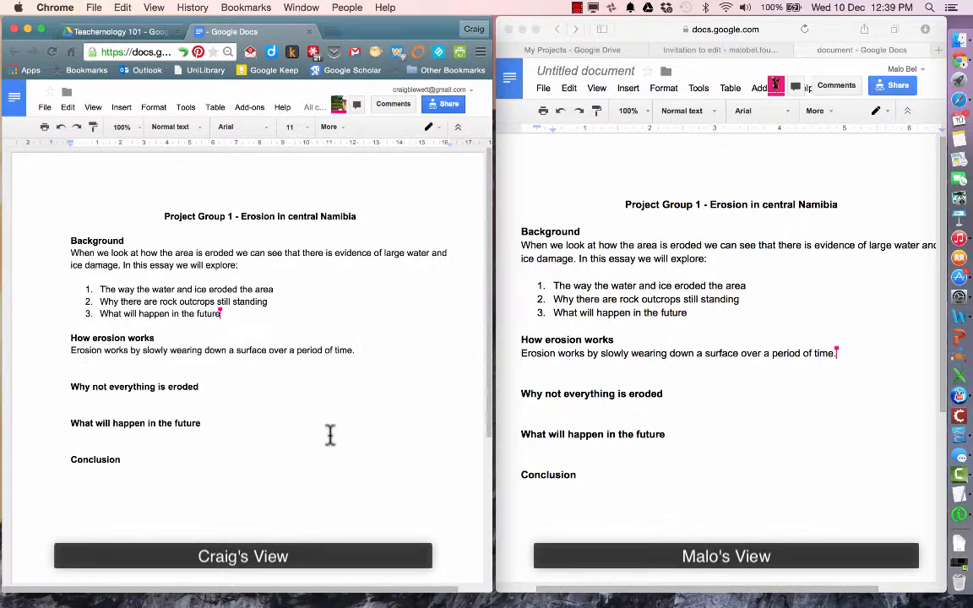
# In Safari, write "Some surfaces are not as hard as others so this creates a differential in how things are eroded." under "Why not everything is eroded".
pyautogui.click(558, 406)
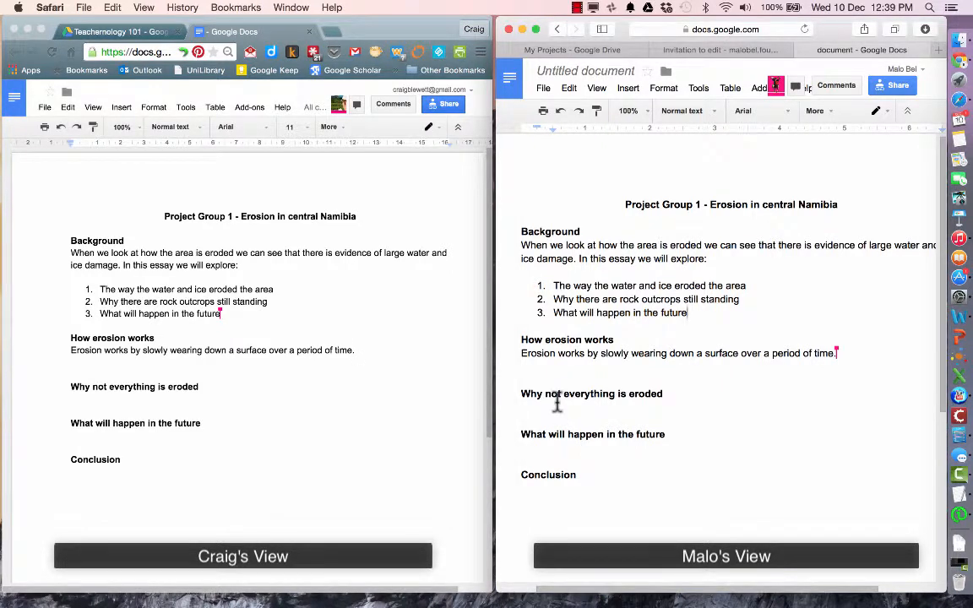
pyautogui.click(558, 406)
pyautogui.write('Some surfaces are')
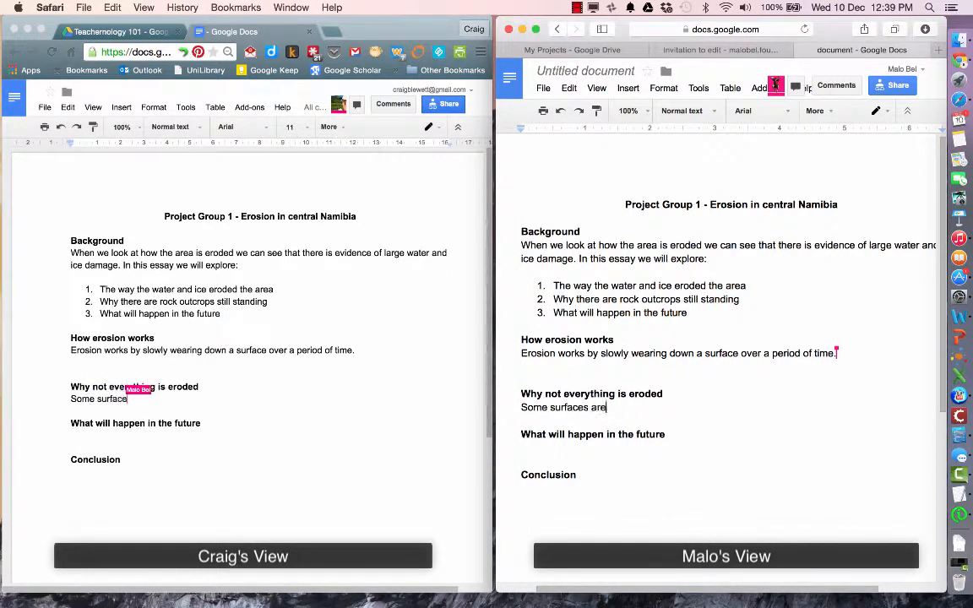
pyautogui.write(' not as hard as others so this creates a diff')
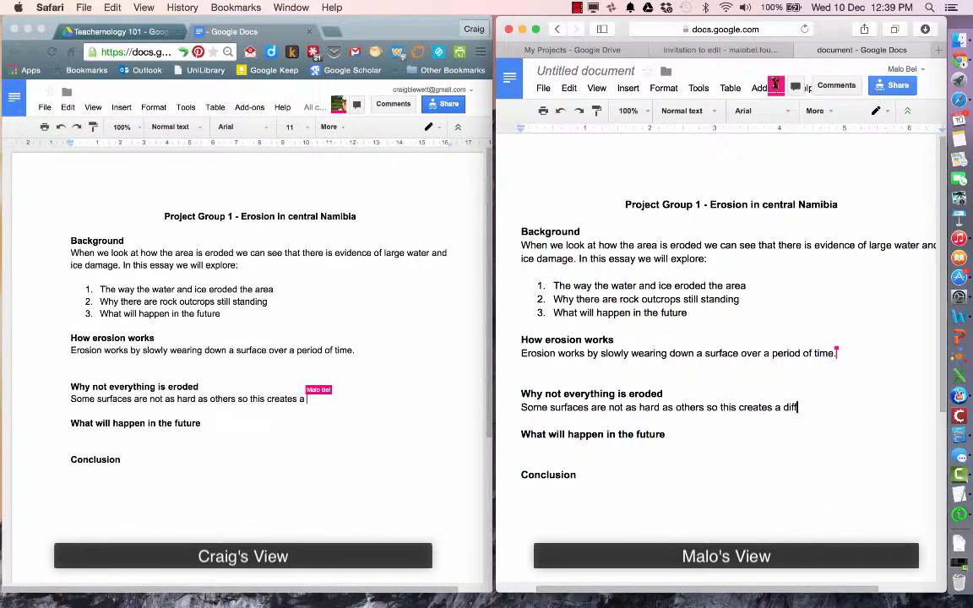
pyautogui.write('erential in how things are erode')
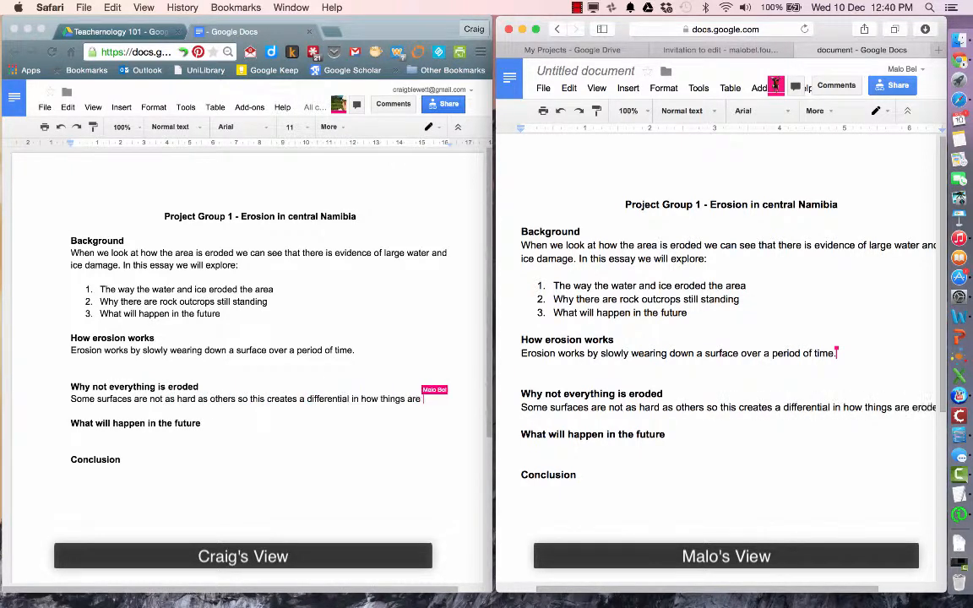
pyautogui.write('d.')
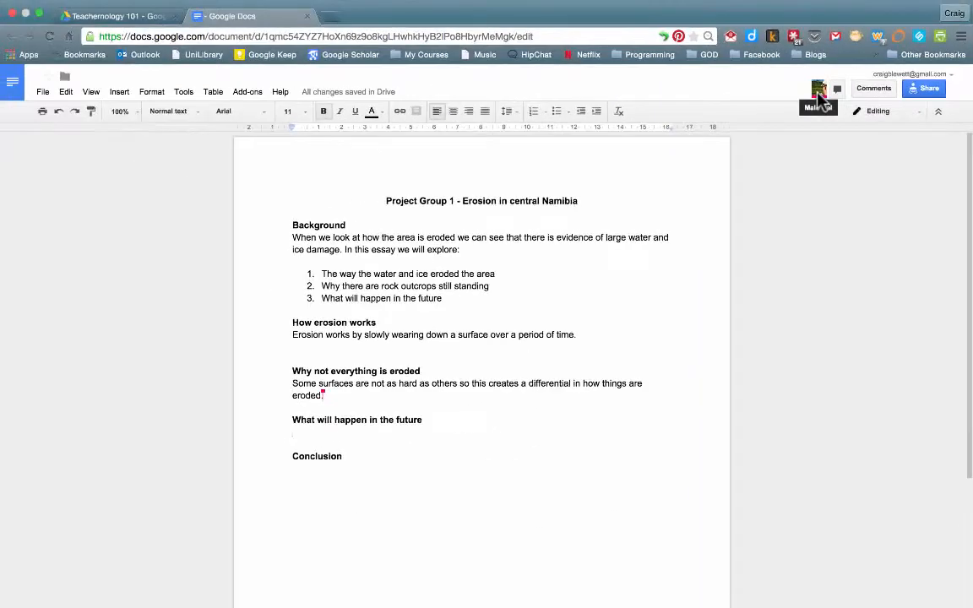
# Open the document chat in both windows and send "Do you think we should cover other issues like how water and ice differ in erosion?" as the collaborator.
pyautogui.moveTo(819, 98)
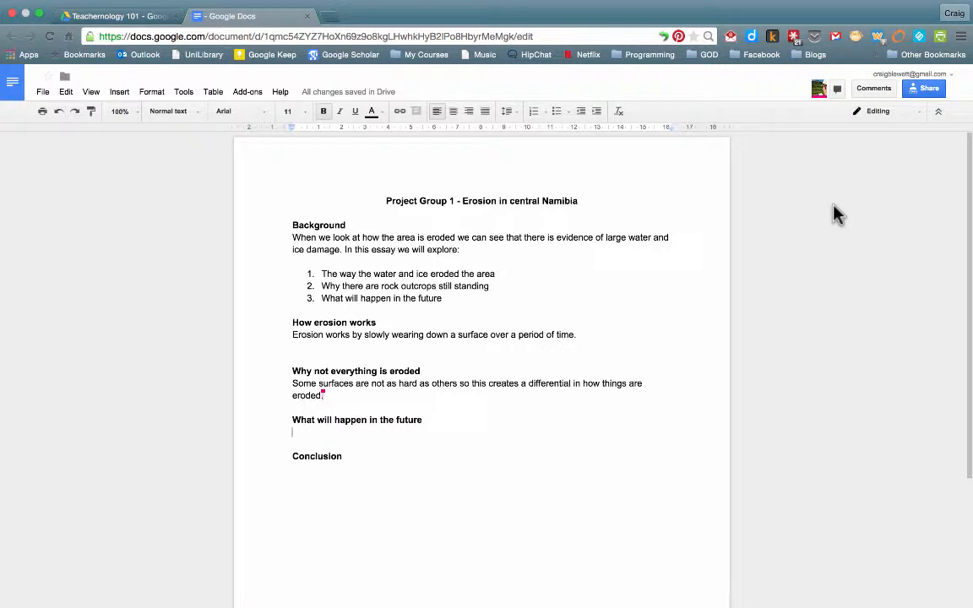
pyautogui.click(837, 90)
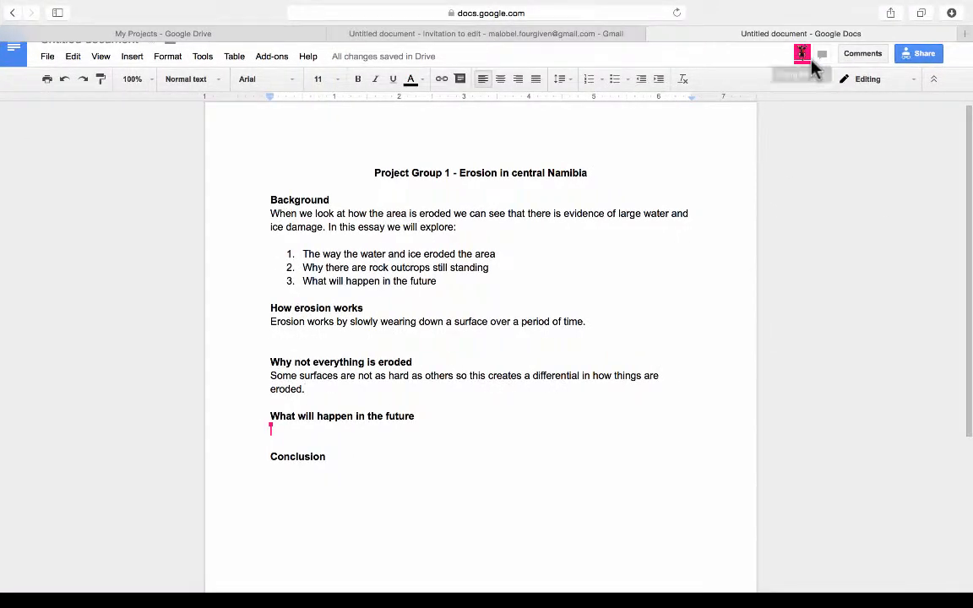
pyautogui.click(821, 55)
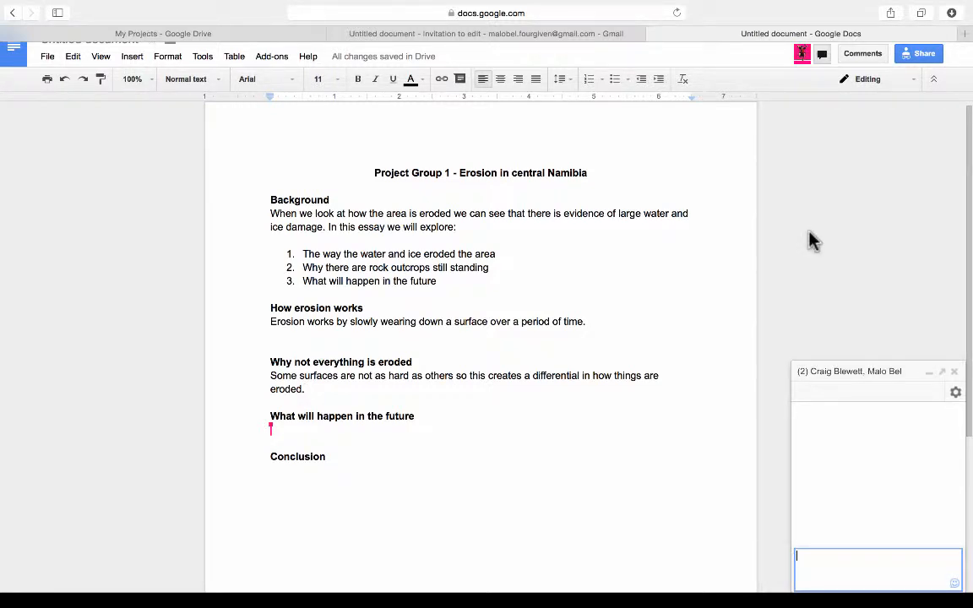
pyautogui.write('Do you think we should')
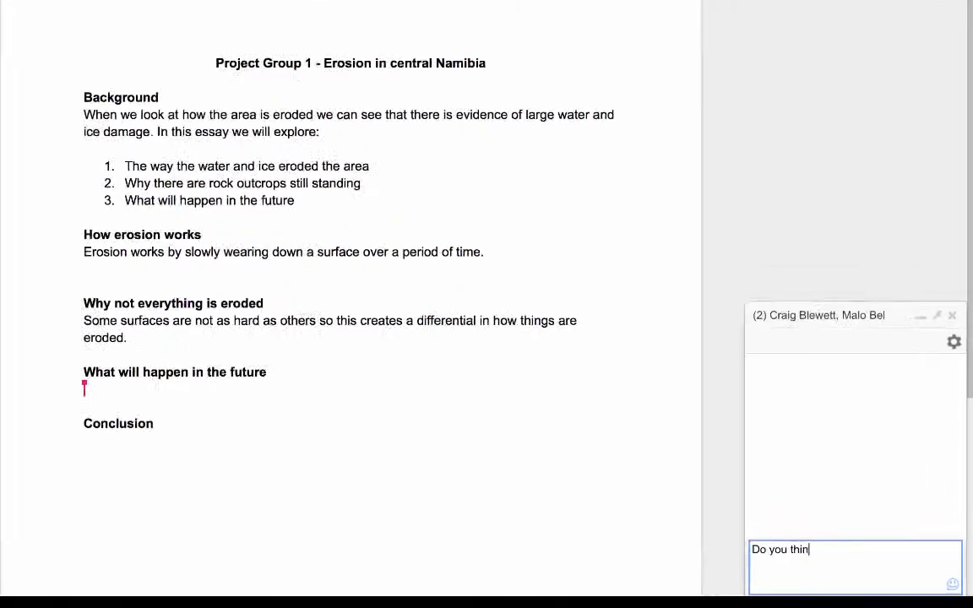
pyautogui.write(' cover other issues like ')
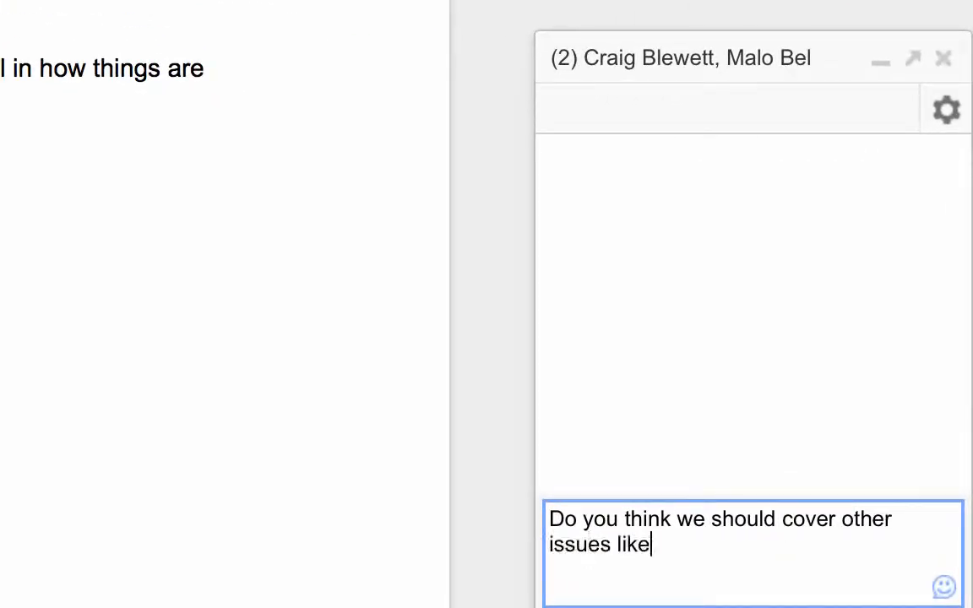
pyautogui.write('how water and ice differ in erosion')
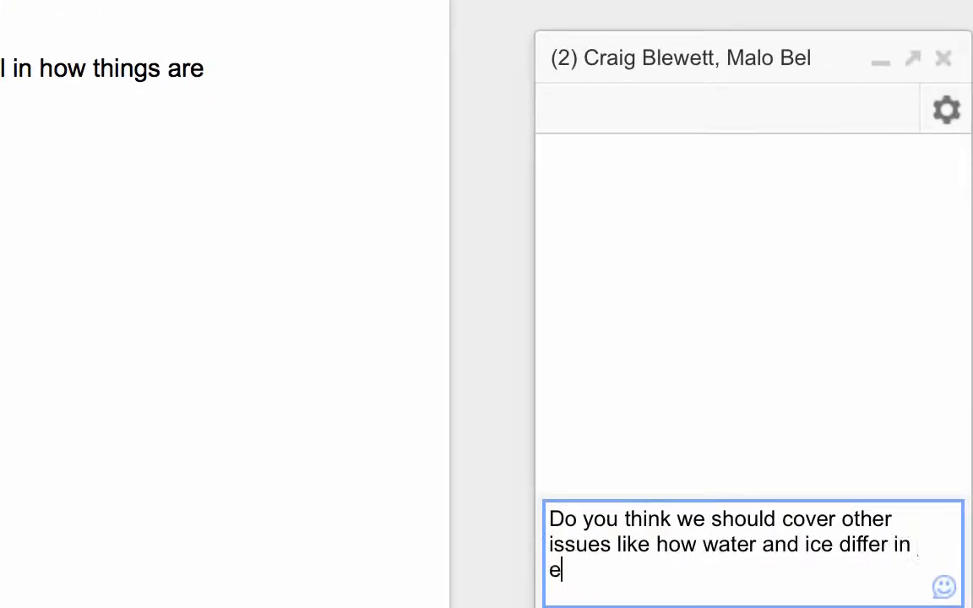
pyautogui.write('?')
pyautogui.press('Return')
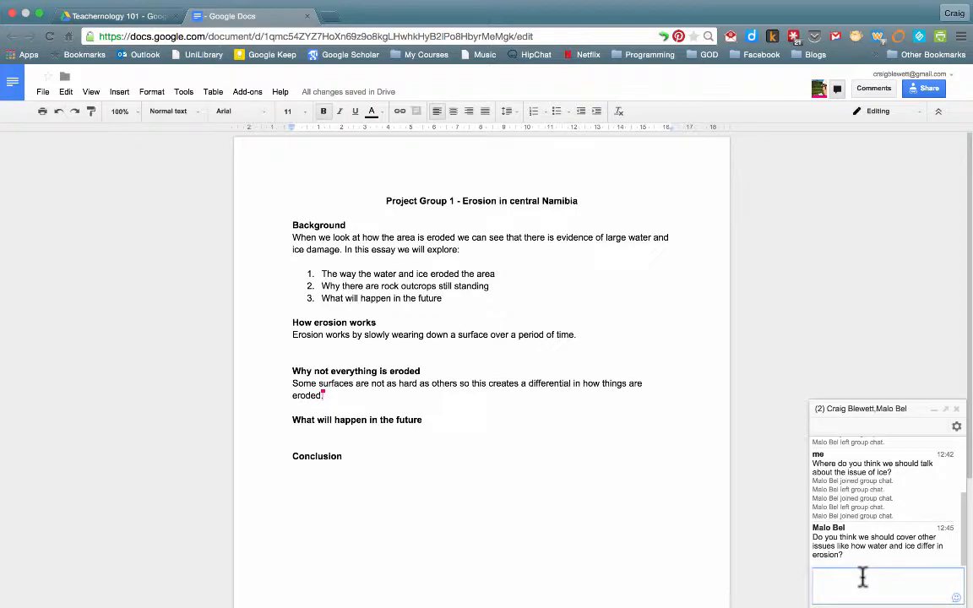
# Reply in the owner's document chat with "Not yet...i dont think the teacher expects that!".
pyautogui.write('Not yet...i dont think the')
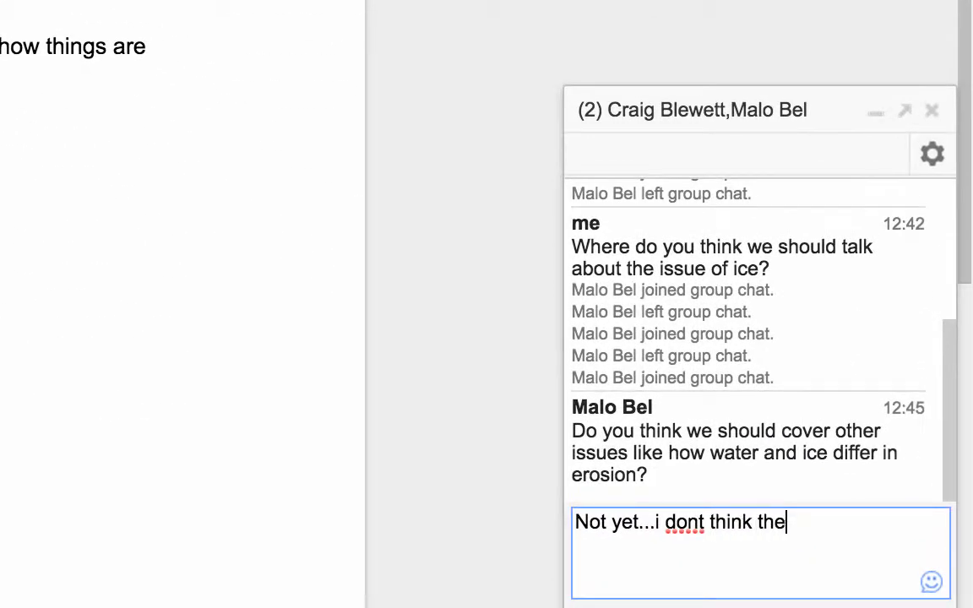
pyautogui.write(' teacher expects that!')
pyautogui.press('Return')
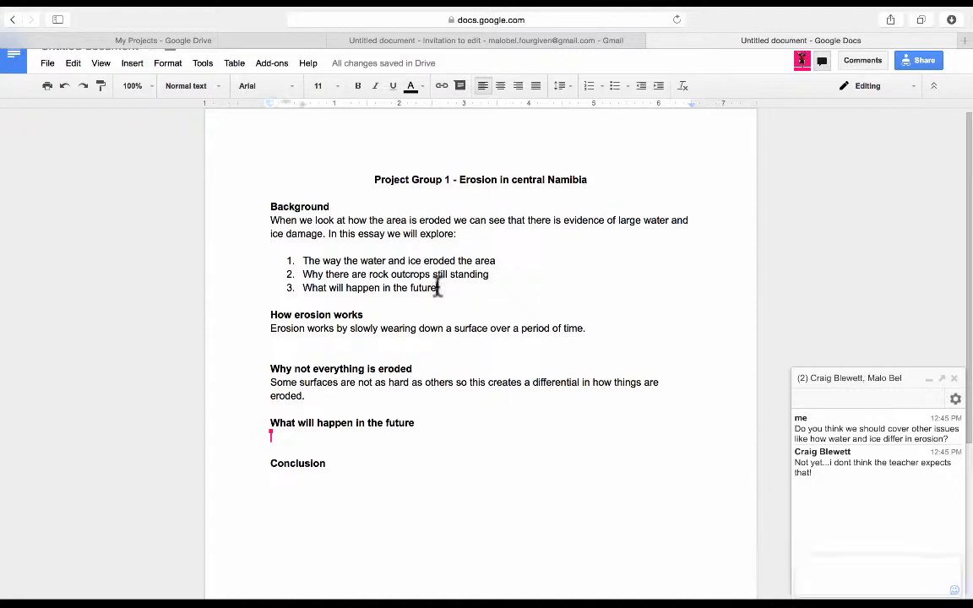
# In Safari, attach the comment "I don't think we need this" to the third list item, "What will happen in the future".
pyautogui.moveTo(438, 288); pyautogui.dragTo(300, 286)
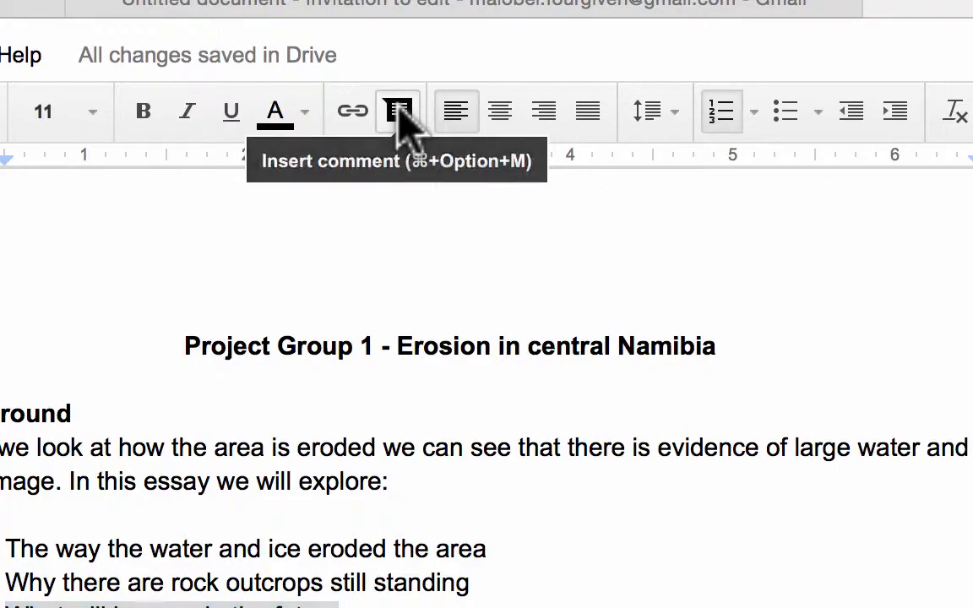
pyautogui.click(398, 112)
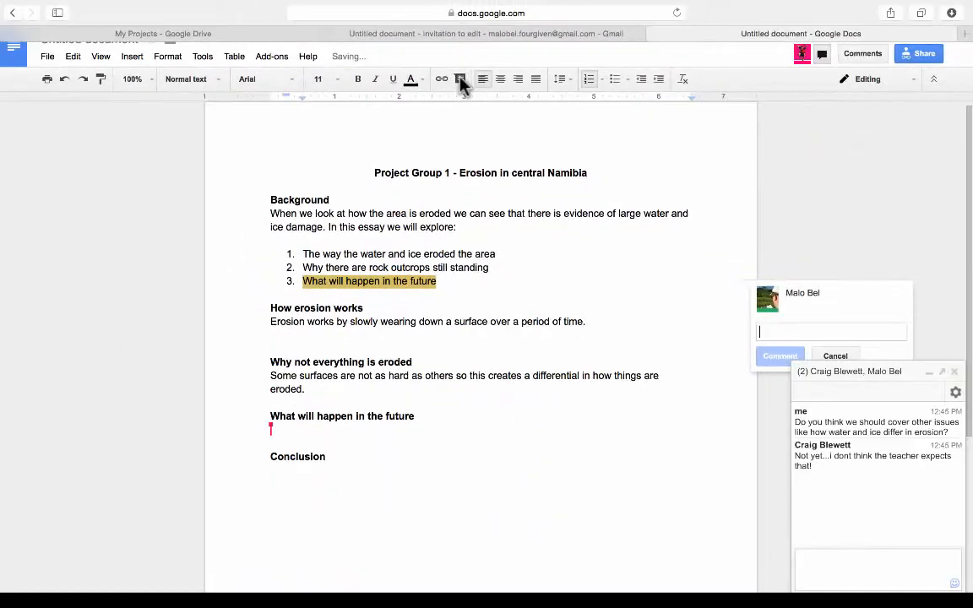
pyautogui.write("I don't think we need this")
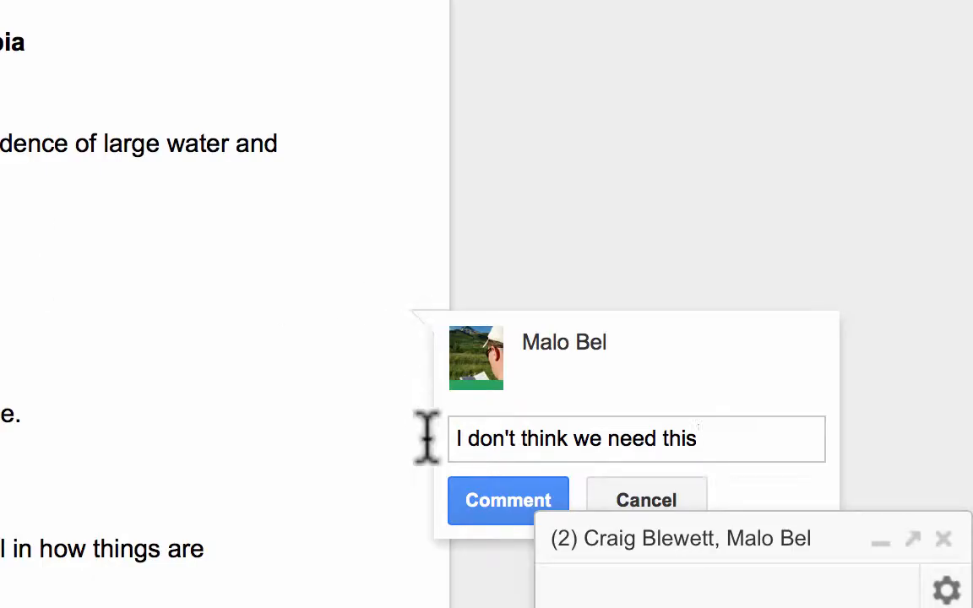
pyautogui.click(482, 495)
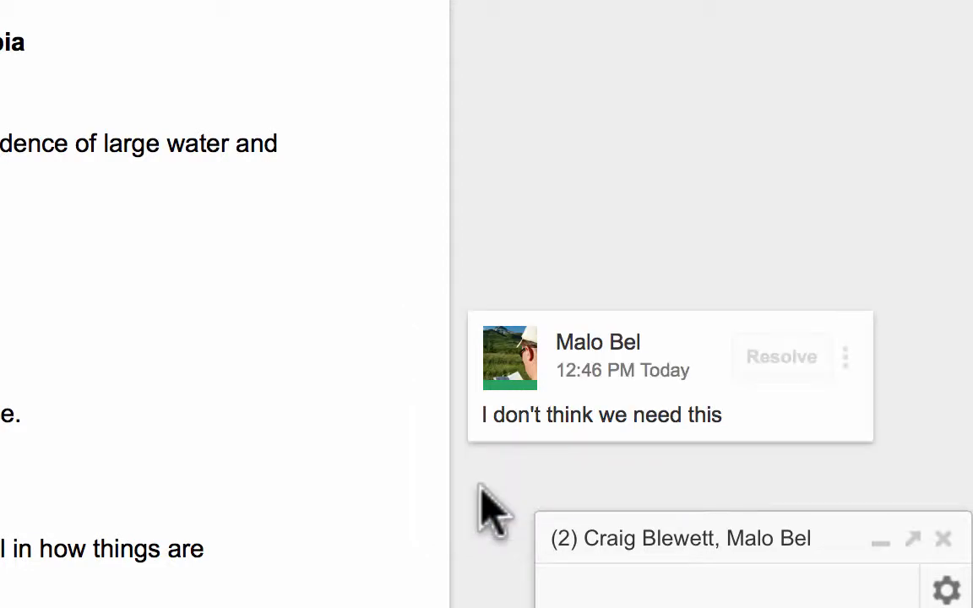
# In the owner's Chrome window, reply to the collaborator's comment with "We do need it - all the other groups are doing this!".
pyautogui.click(881, 541)
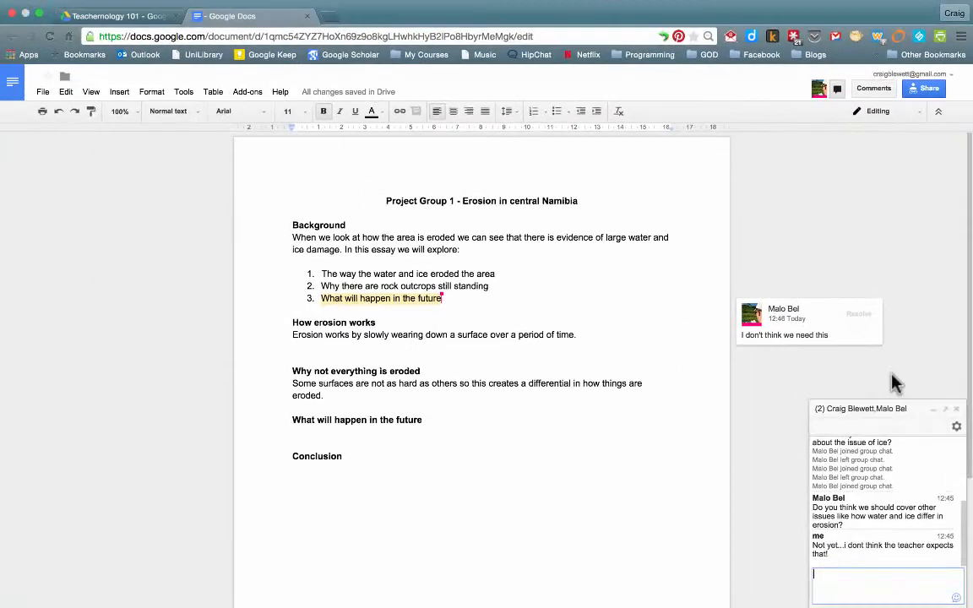
pyautogui.click(914, 506)
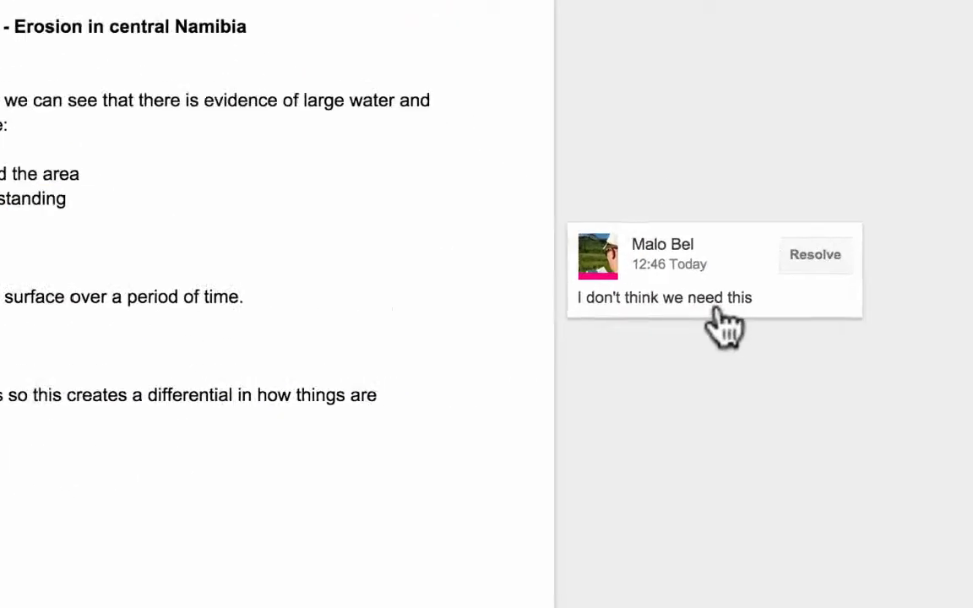
pyautogui.click(704, 293)
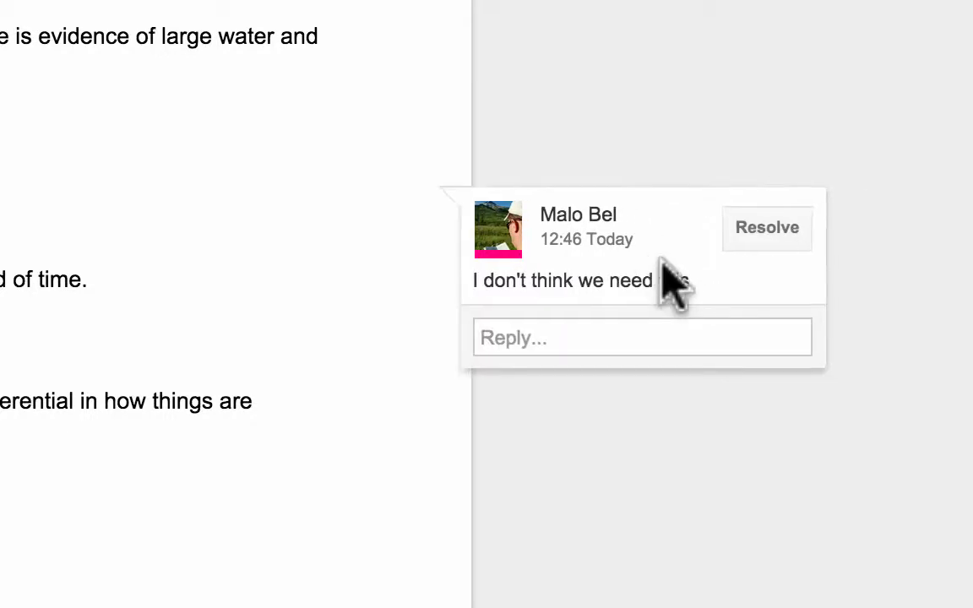
pyautogui.click(599, 338)
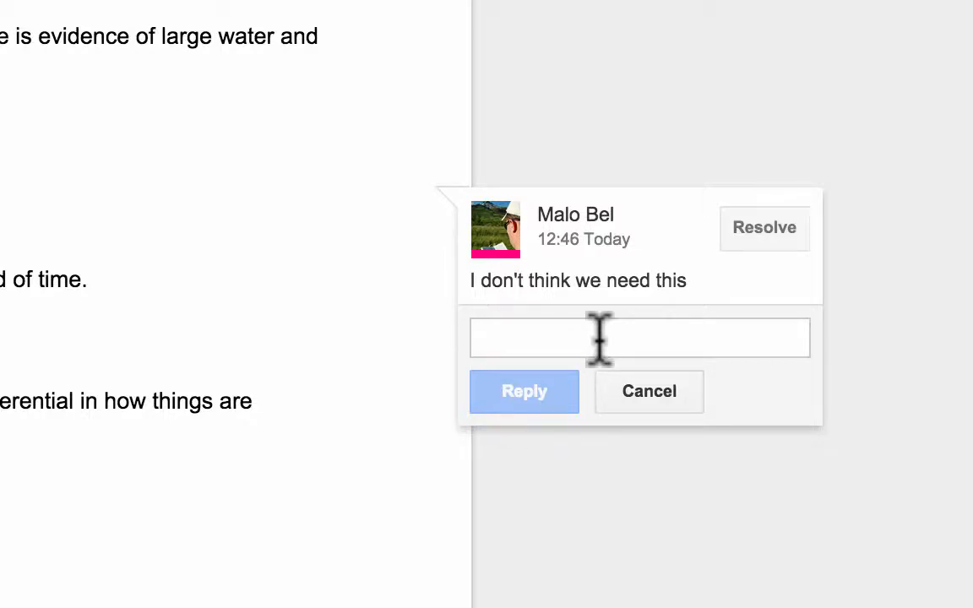
pyautogui.write('We do need it - all the other groups are doing this!')
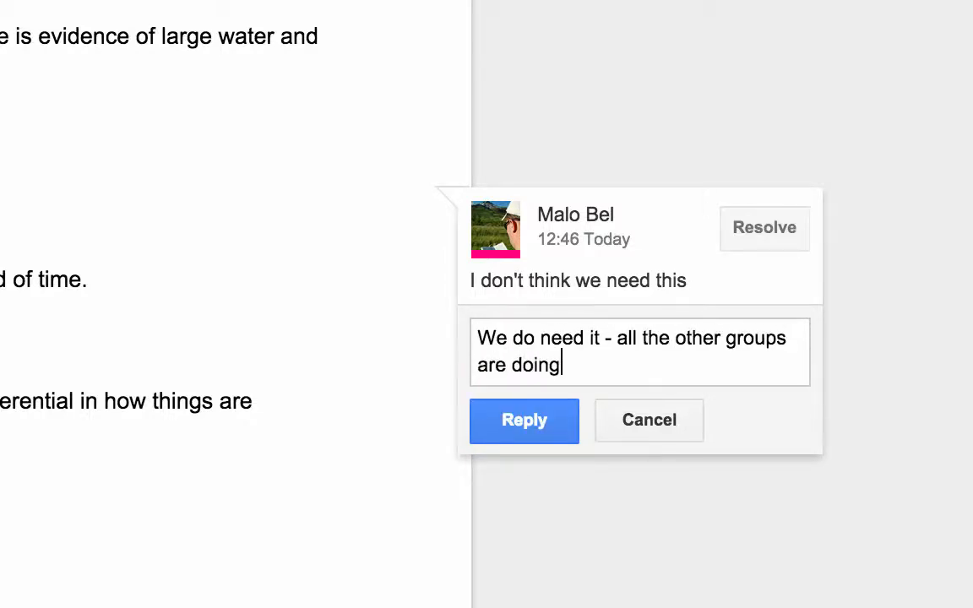
pyautogui.click(500, 443)
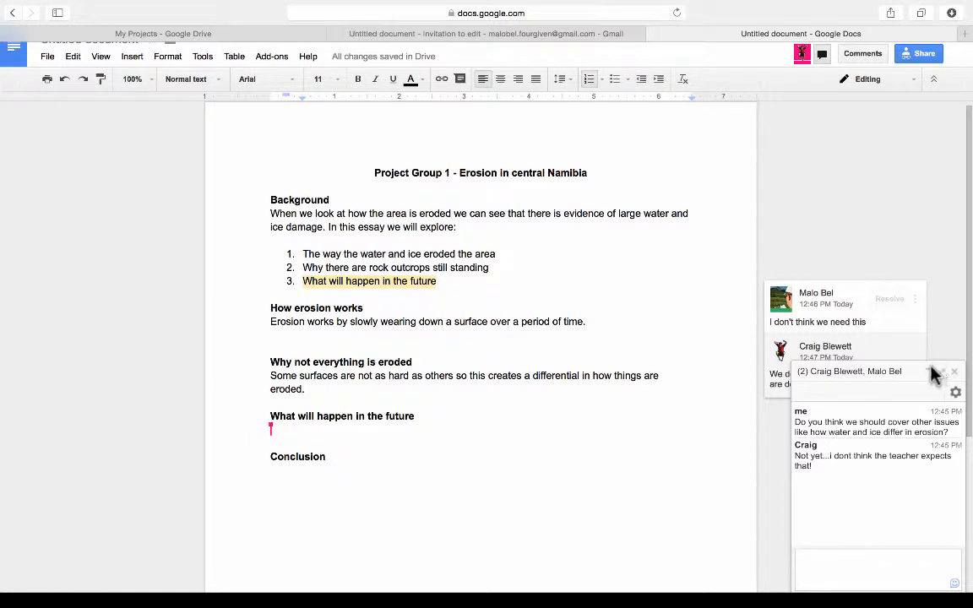
# Back in Safari, minimize the document chat and resolve the comment thread on "What will happen in the future".
pyautogui.click(934, 375)
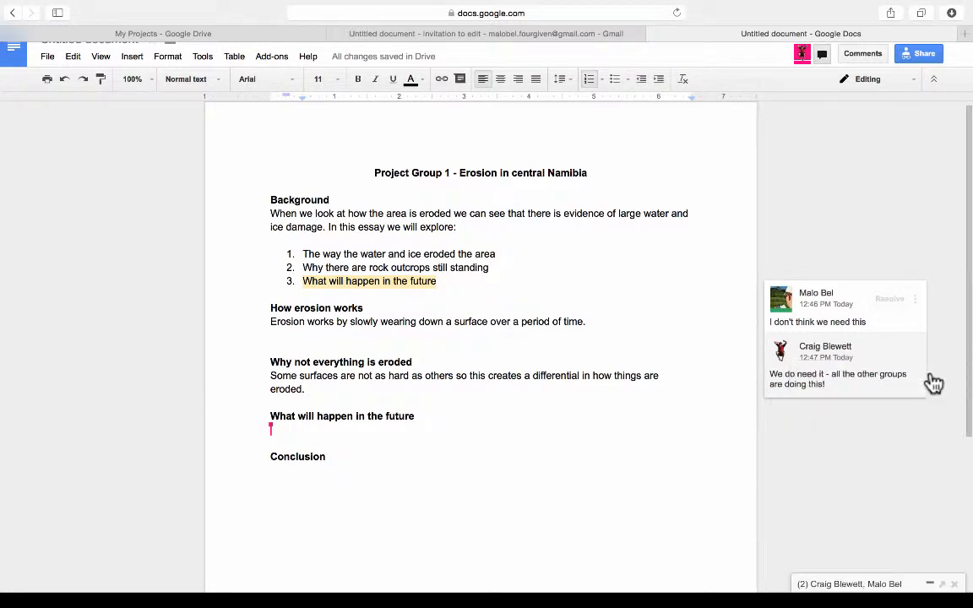
pyautogui.click(889, 298)
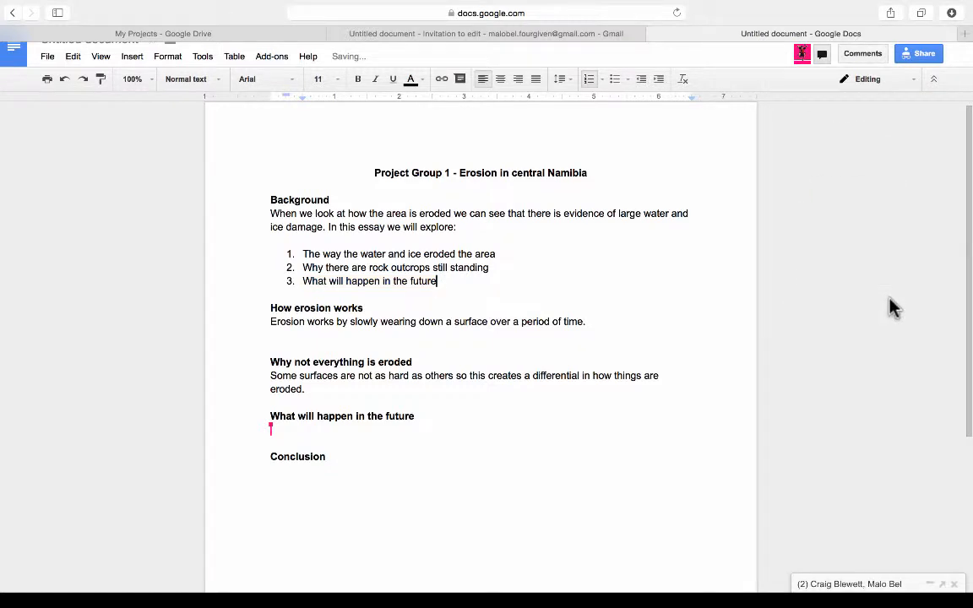